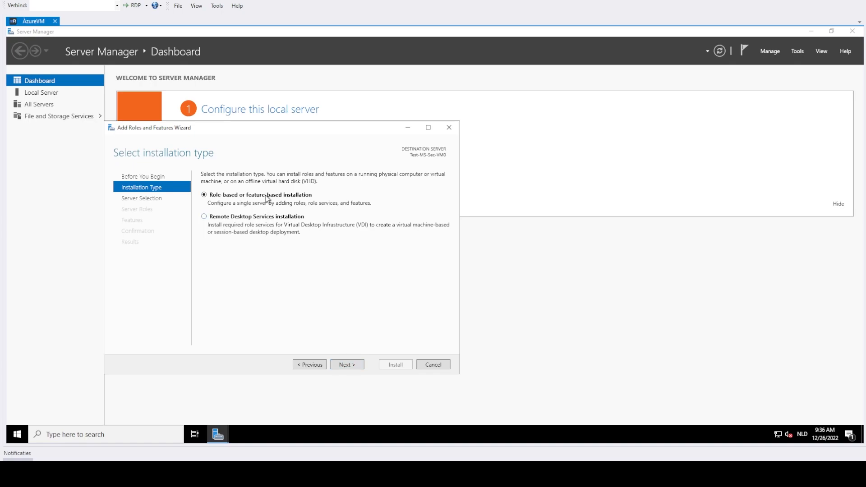
Step: Continue with a role-based or feature-based installation on the pool server Test-MS-Sec-VM0
click(349, 365)
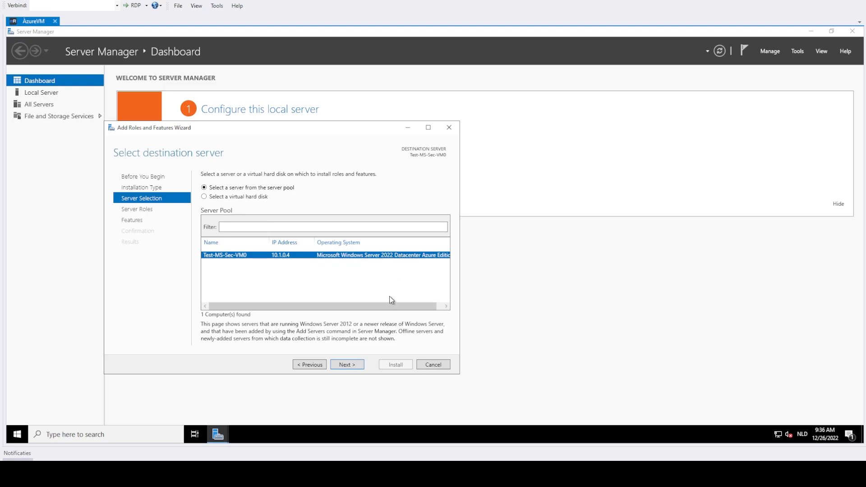
drag(391, 307, 397, 307)
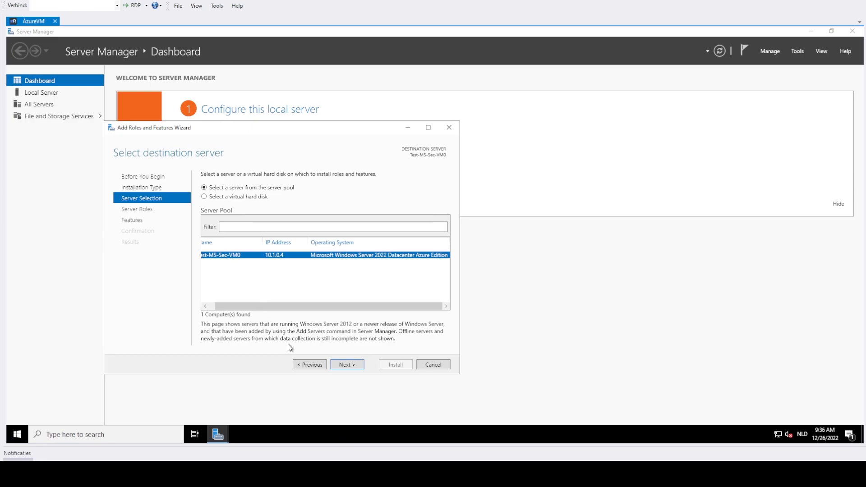
click(338, 366)
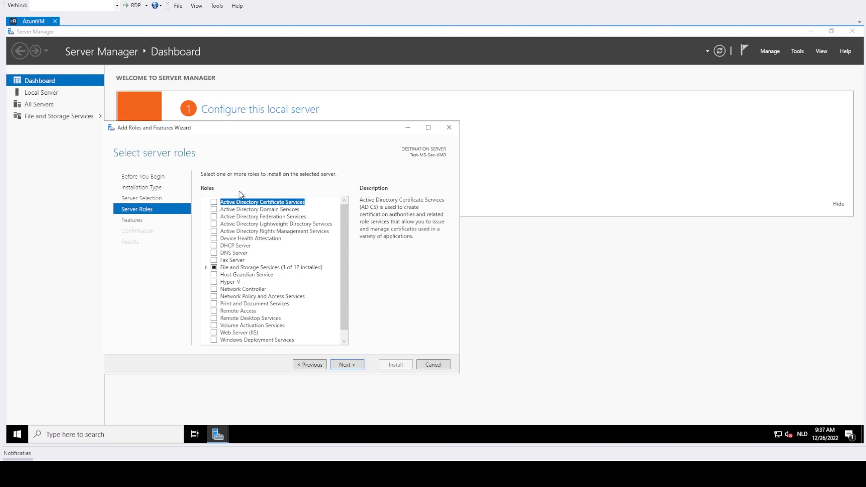
Step: Select the Active Directory Domain Services role and add its required features, including the management tools
click(215, 209)
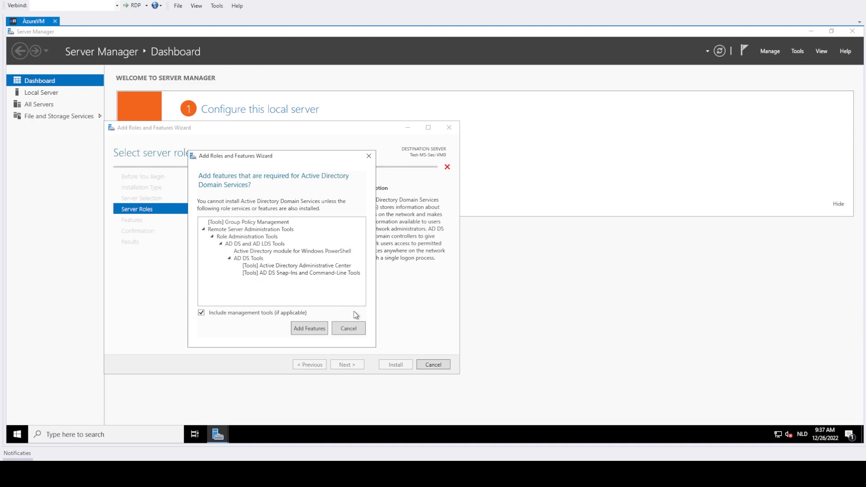
click(308, 327)
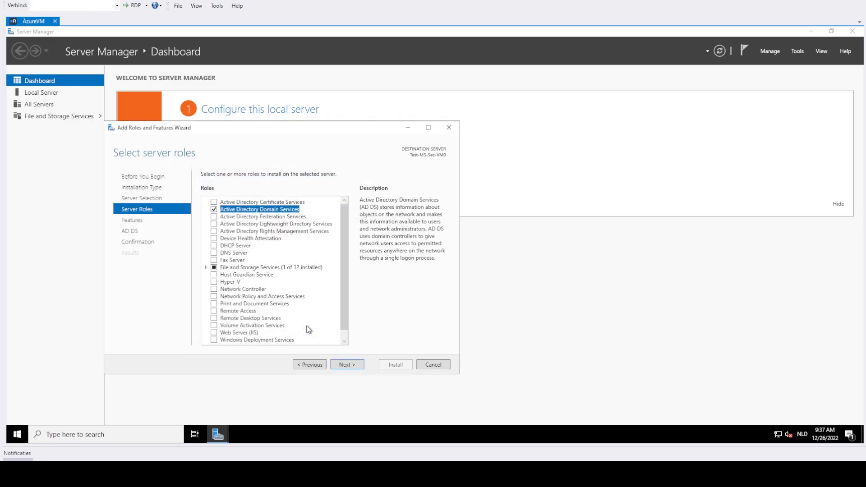
click(355, 369)
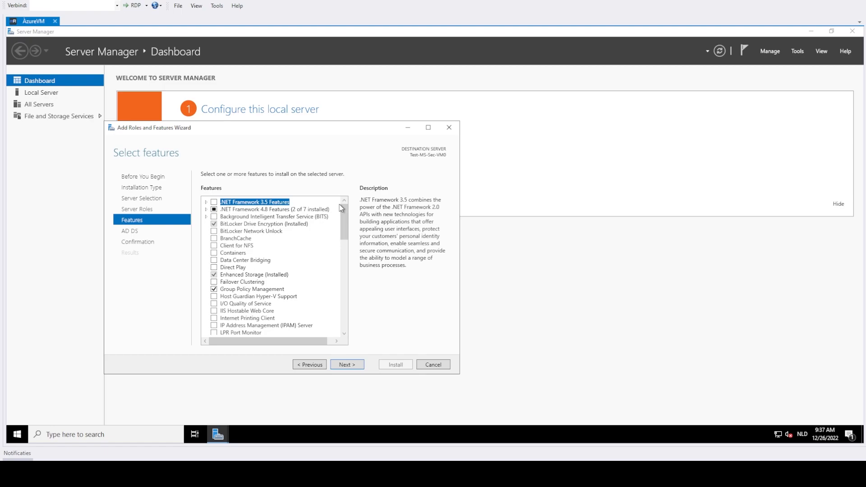
Step: Keep the preselected features, leaving Containers unselected, and proceed past the AD DS information to the installation confirmation
click(214, 253)
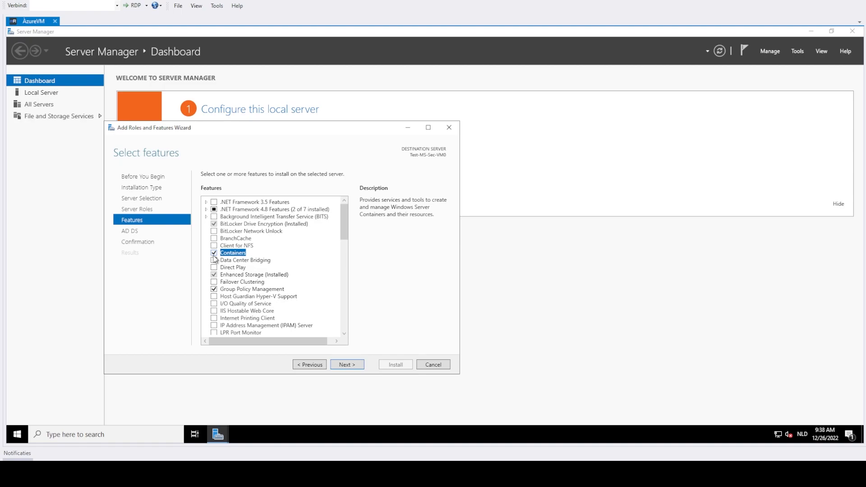
click(212, 253)
click(346, 366)
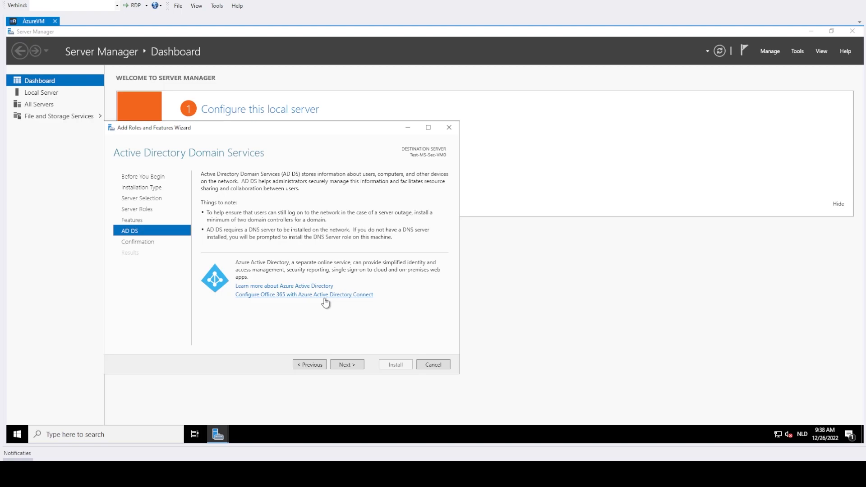
click(343, 368)
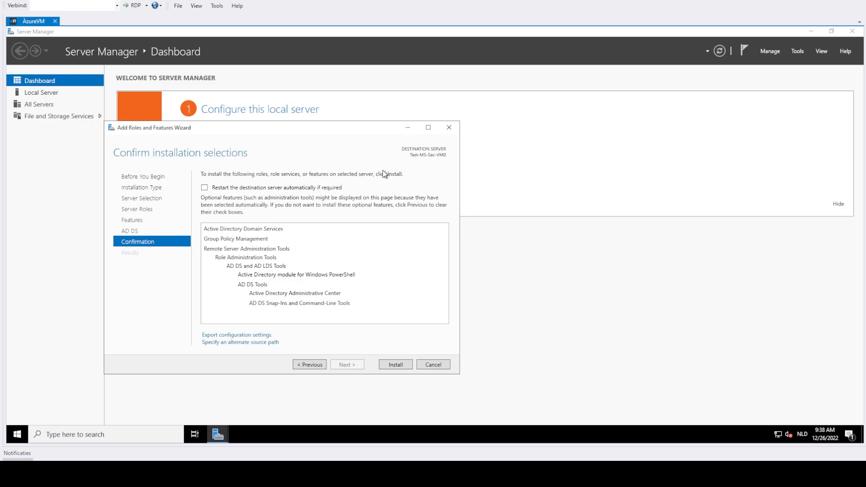
Step: Allow automatic restart of the destination server, install the selected role and features, and close the wizard
click(277, 188)
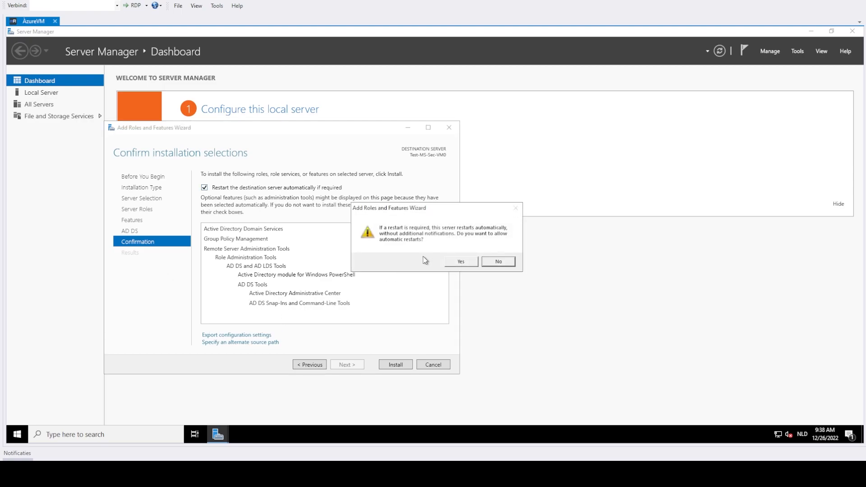
click(459, 263)
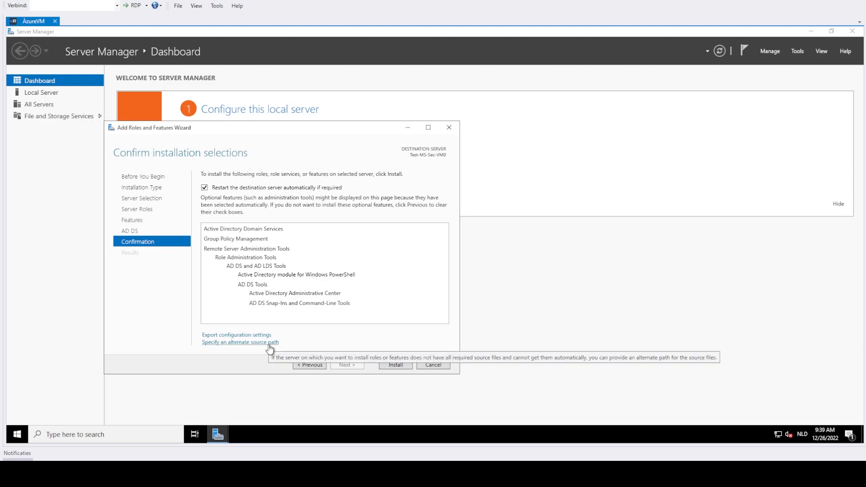
click(384, 366)
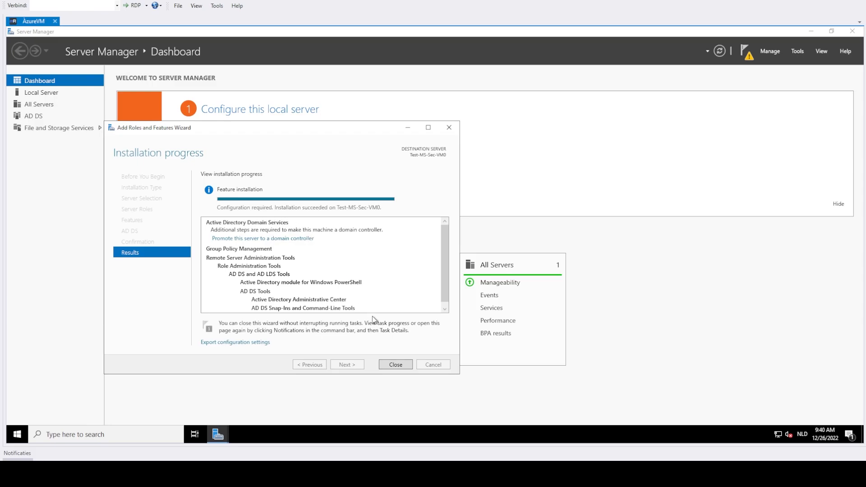
click(397, 365)
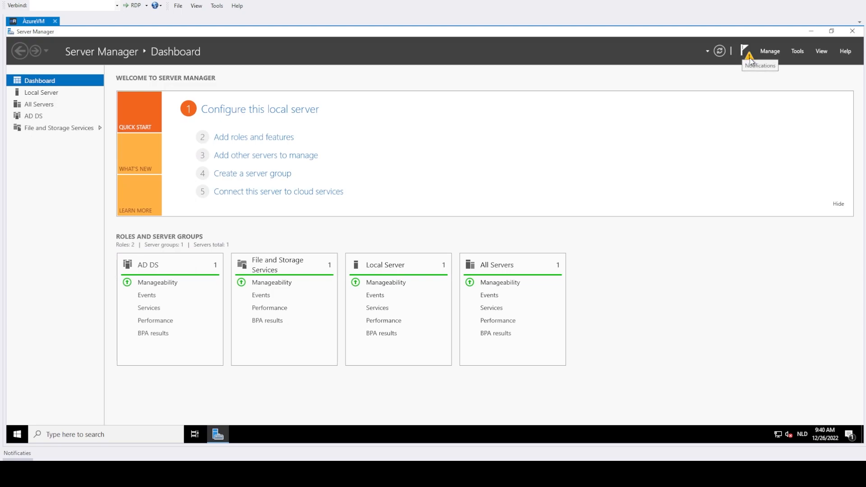
Step: Start promoting the server to a domain controller, adding a new forest with root domain name fabrikam.com
click(750, 57)
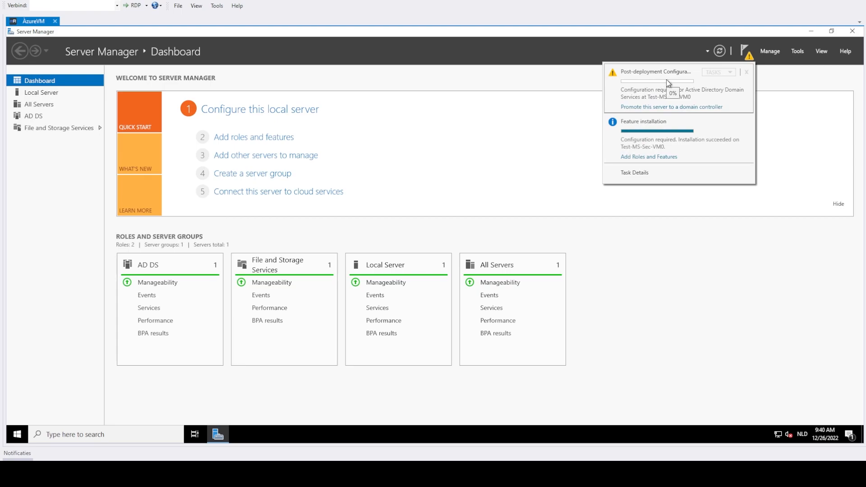
click(650, 108)
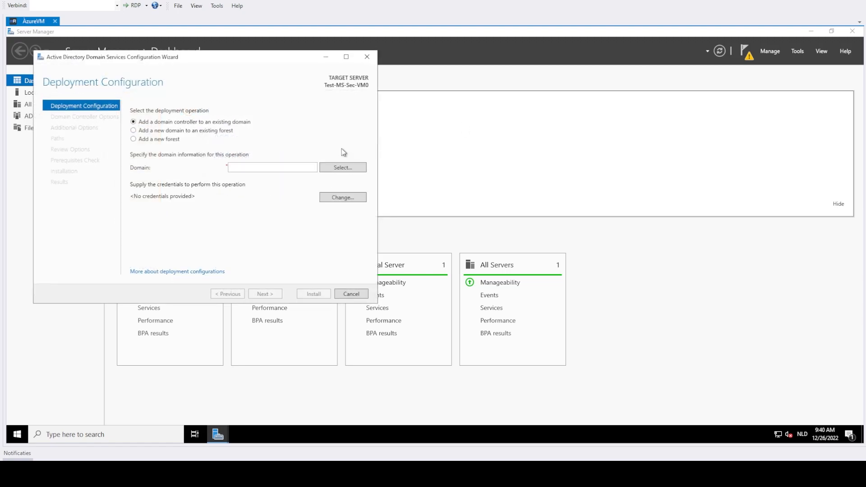
click(176, 130)
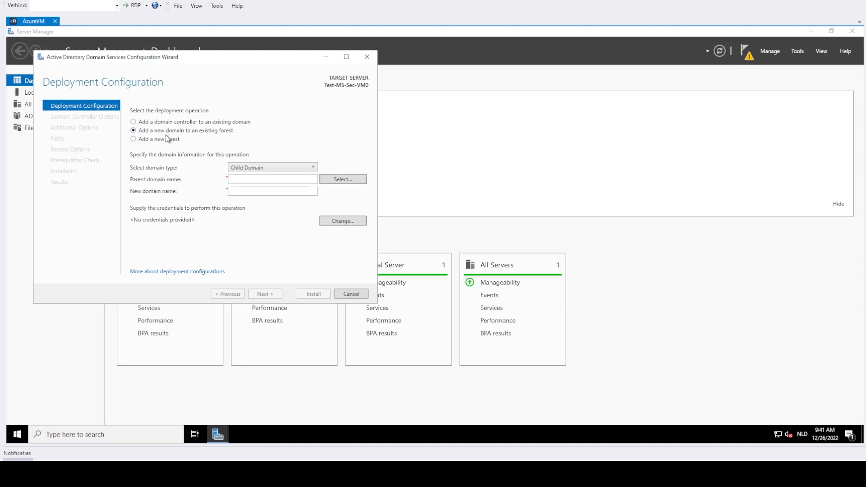
click(166, 140)
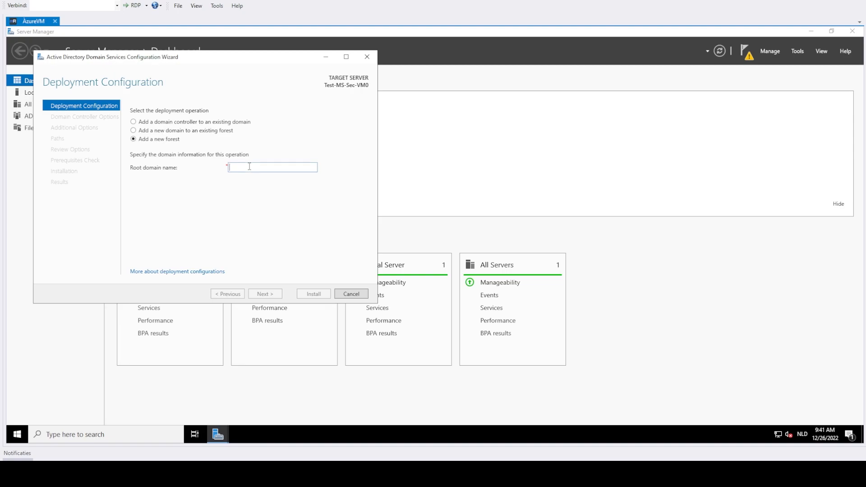
text(fabrikam.com)
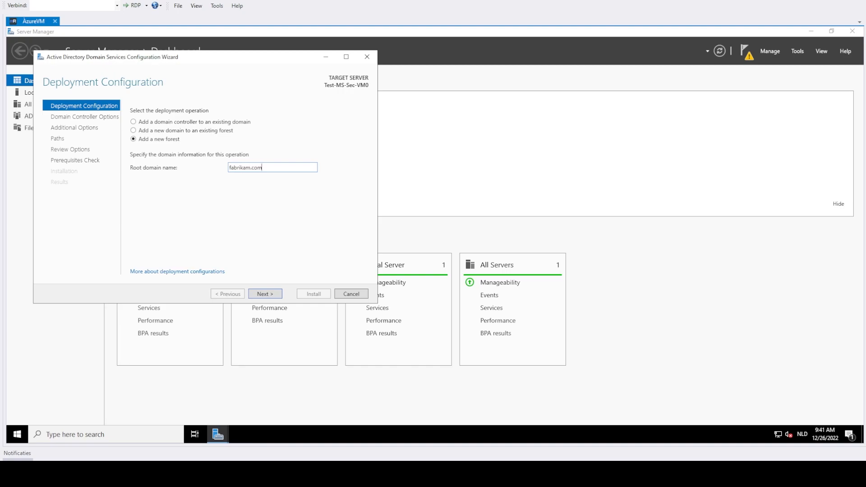
key(Return)
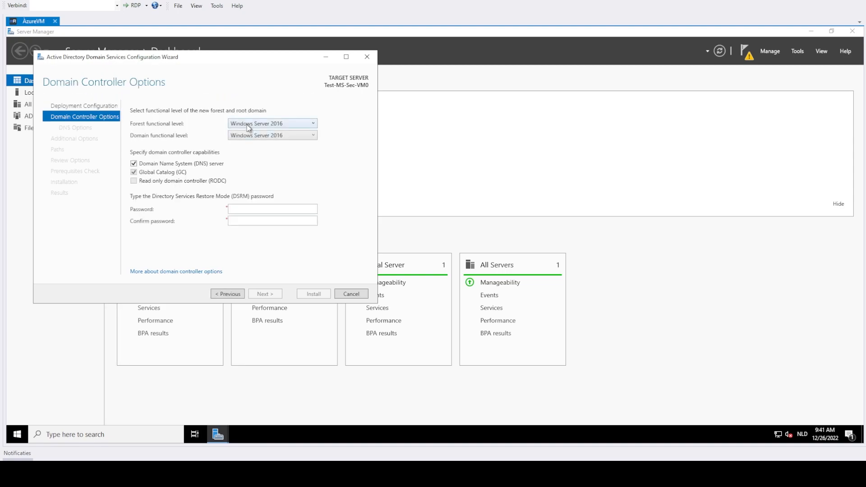
Step: Set the forest functional level to Windows Server 2016, enter and confirm the DSRM password, and accept the NetBIOS domain name FABRIKAM
click(249, 126)
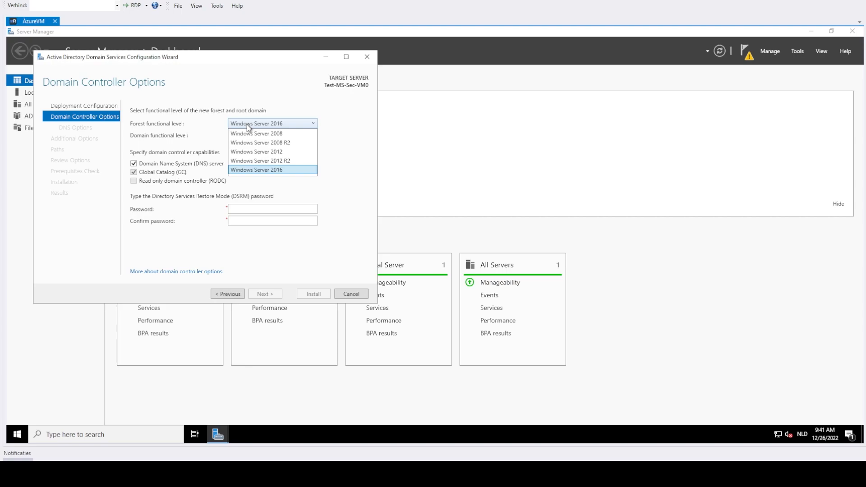
click(245, 172)
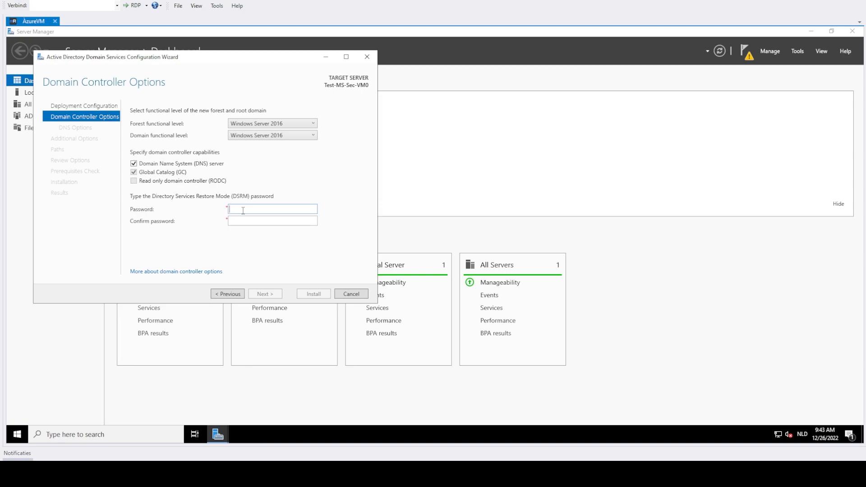
text(*******************)
key(Tab)
text(*******************)
key(Return)
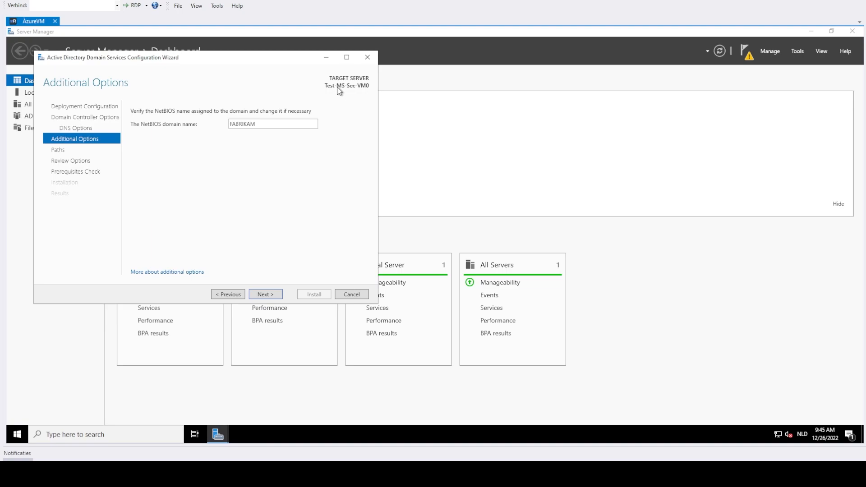
click(259, 296)
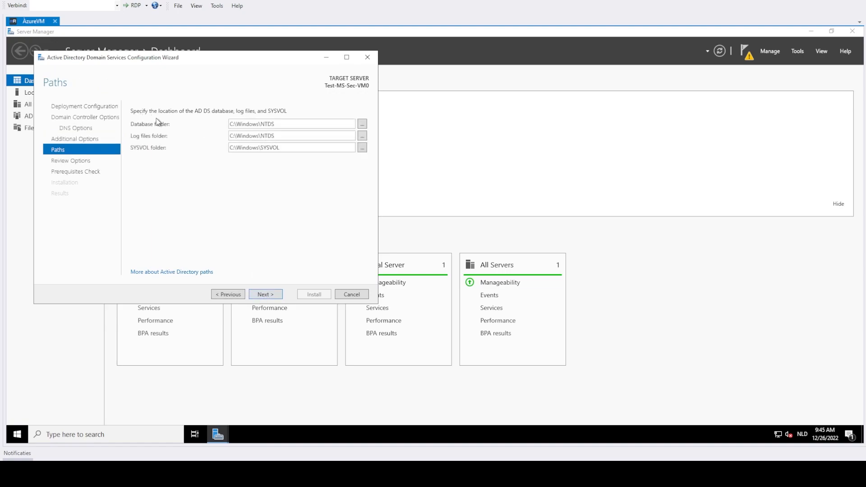
triple_click(240, 124)
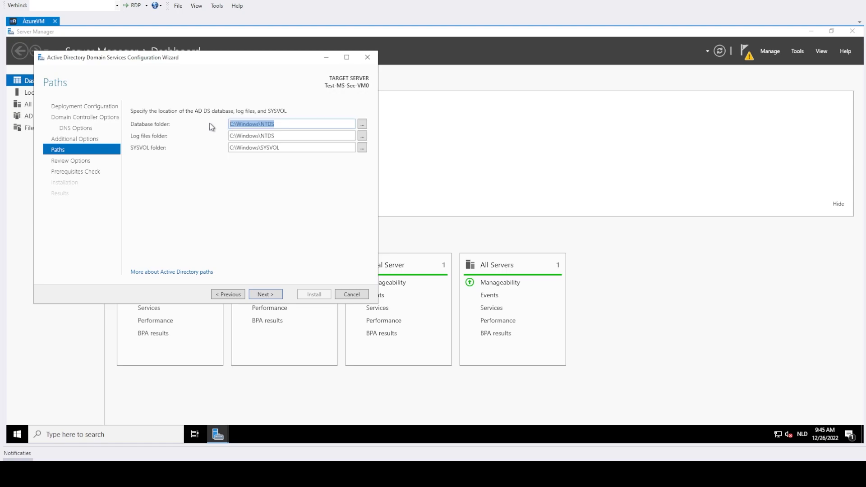
click(199, 126)
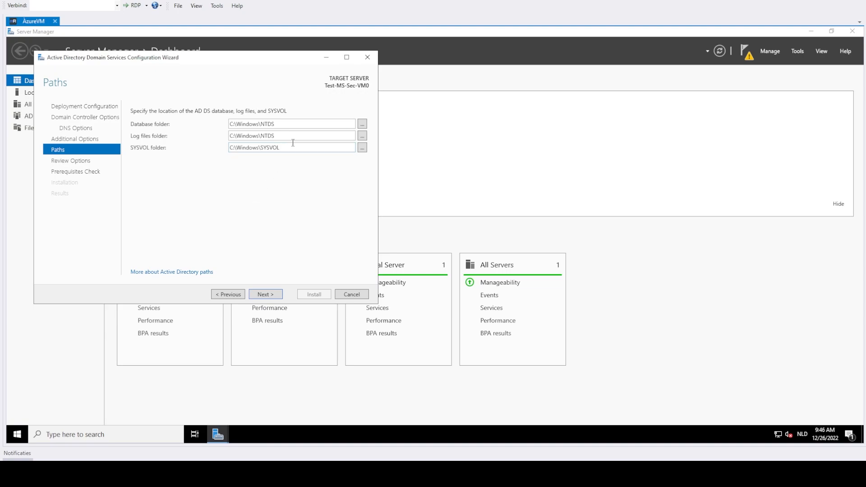
double_click(262, 139)
click(261, 138)
click(300, 139)
text(\LOGS)
key(BackSpace)
key(BackSpace)
key(BackSpace)
key(BackSpace)
key(BackSpace)
Step: Accept the default database, log files and SYSVOL folders, and review the summary of configuration selections to its end
click(279, 297)
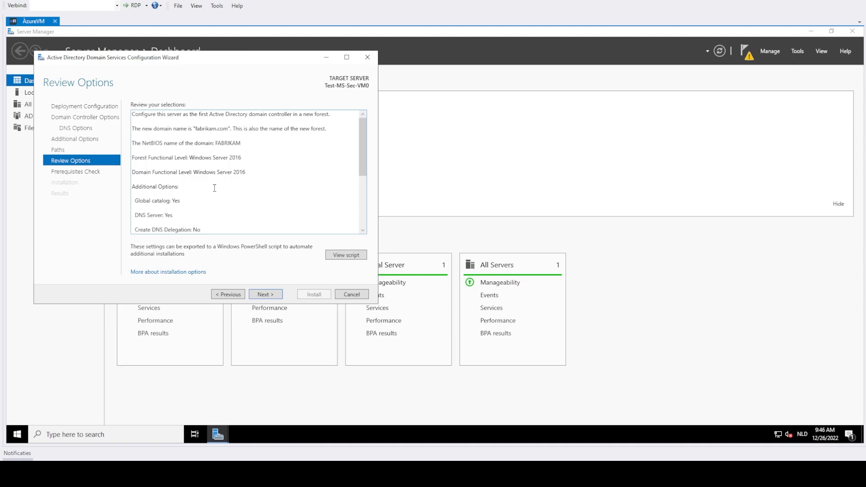
scroll(215, 188, down, 2)
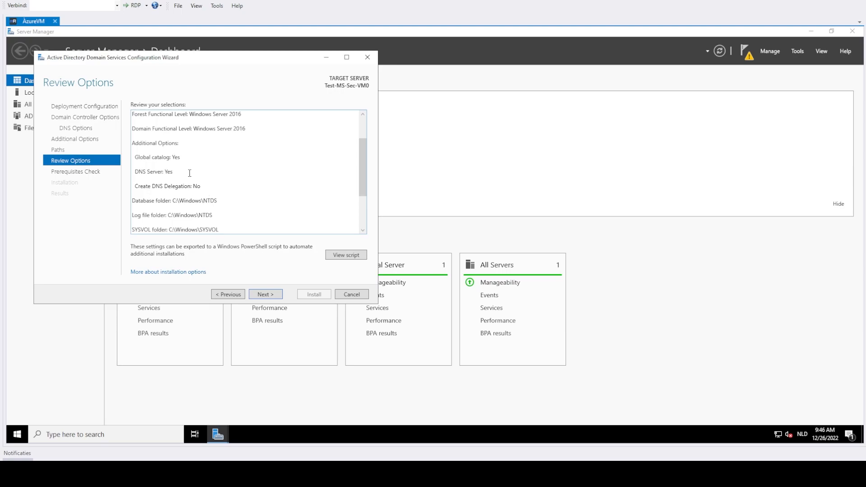
scroll(293, 206, down, 3)
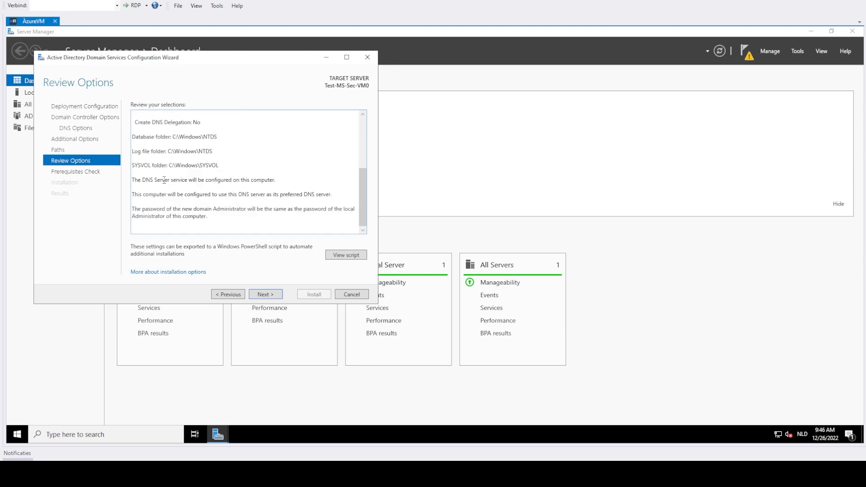
key(ctrl+a)
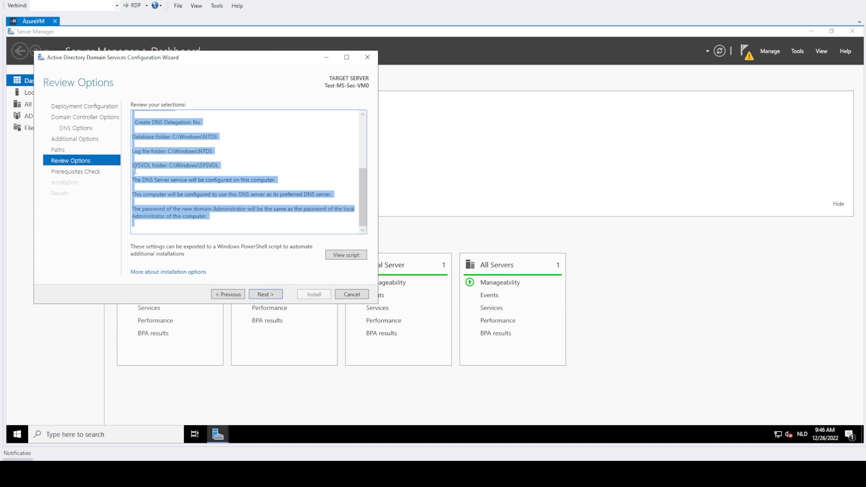
click(174, 187)
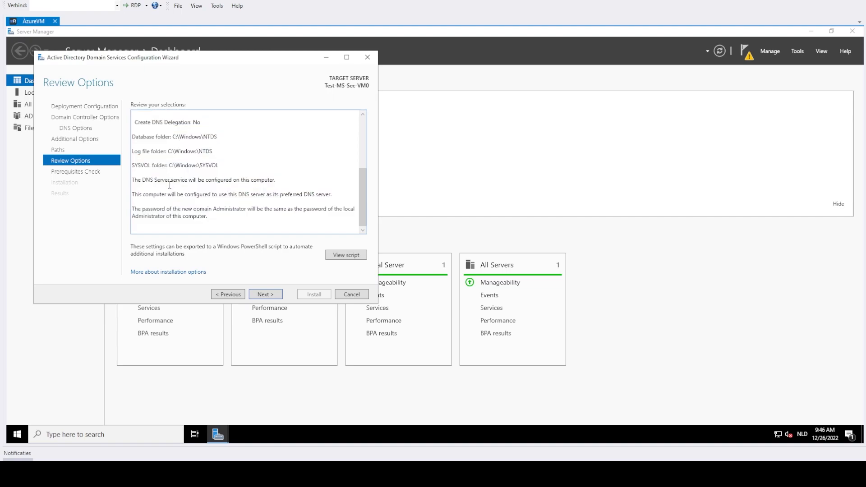
Step: View the generated PowerShell deployment script, highlight its commands, and place the script window beside the wizard
click(347, 261)
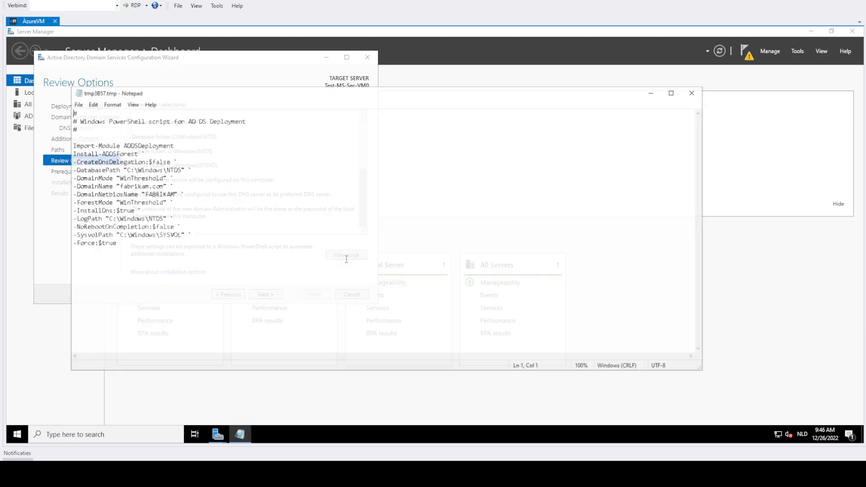
drag(130, 251, 47, 137)
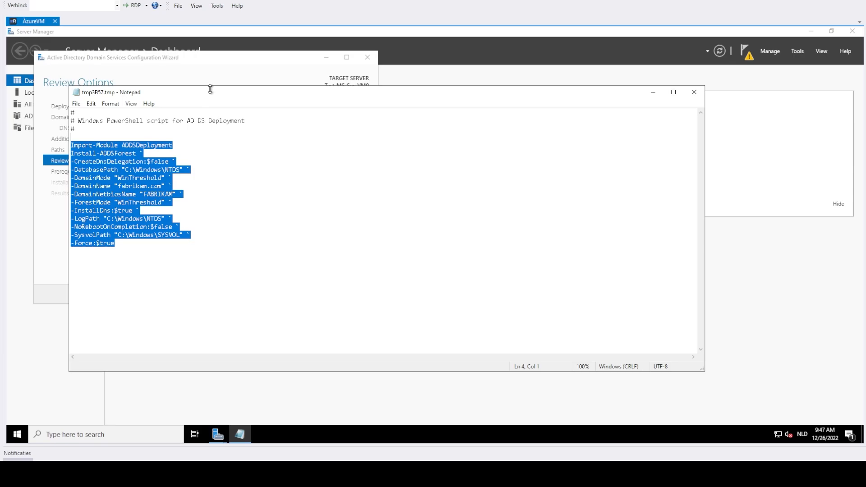
drag(227, 94, 589, 98)
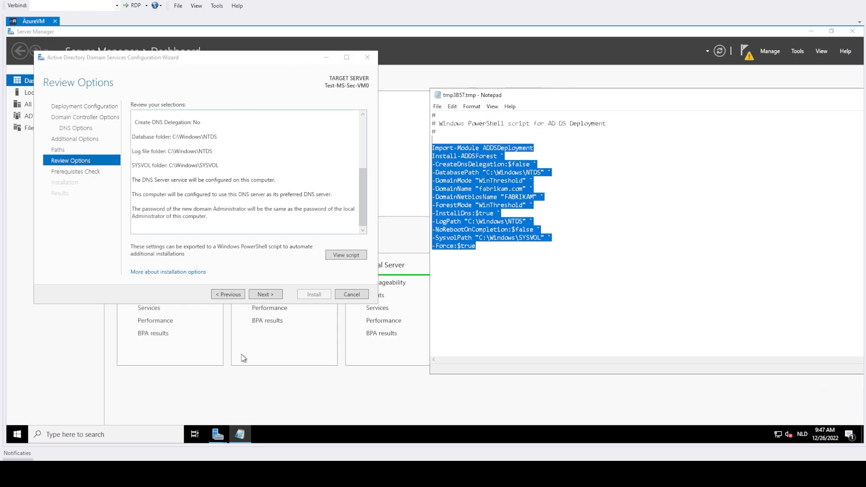
Step: Run the prerequisites check and start the domain controller installation
click(274, 298)
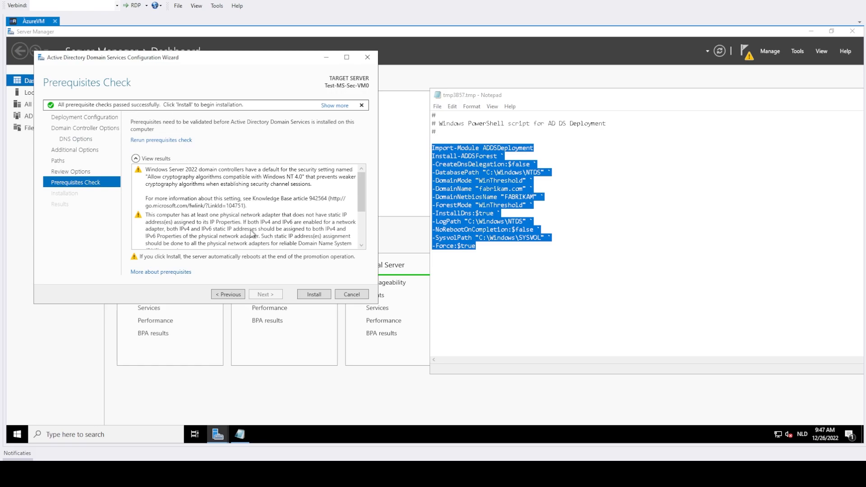
click(315, 296)
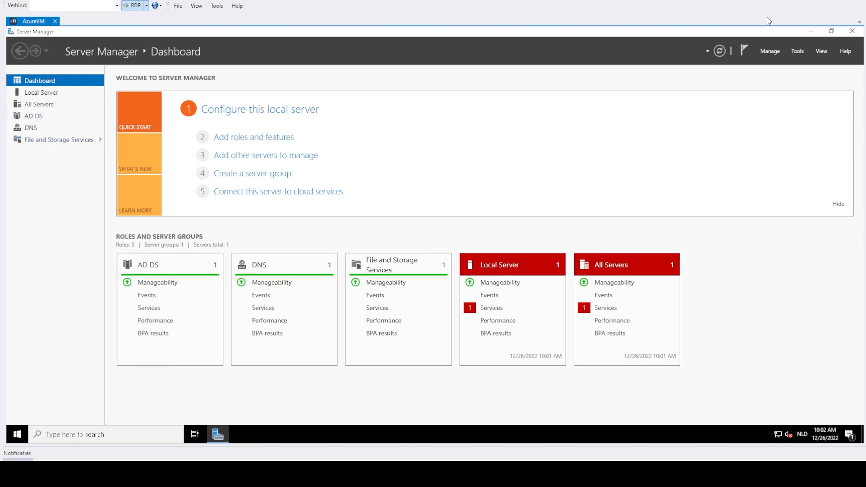
Step: Open Active Directory Users and Computers, display the Domain Controllers of fabrikam.com, and select the server with its full name readable in the list
click(799, 52)
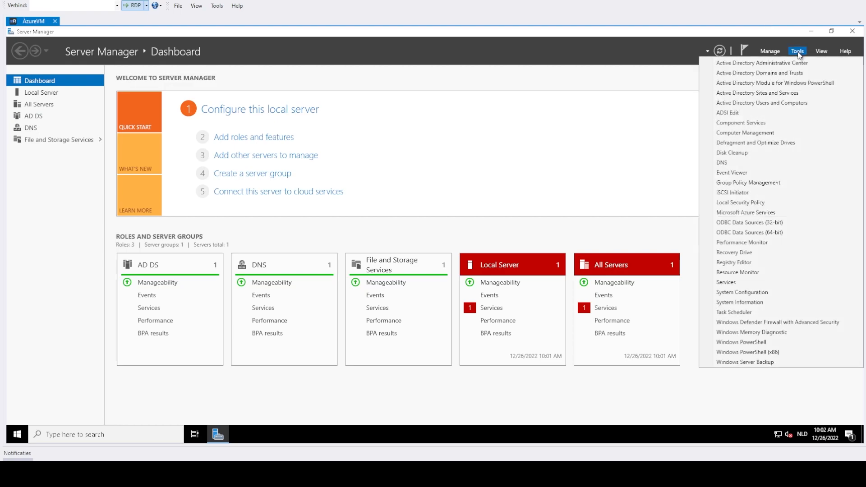
click(794, 103)
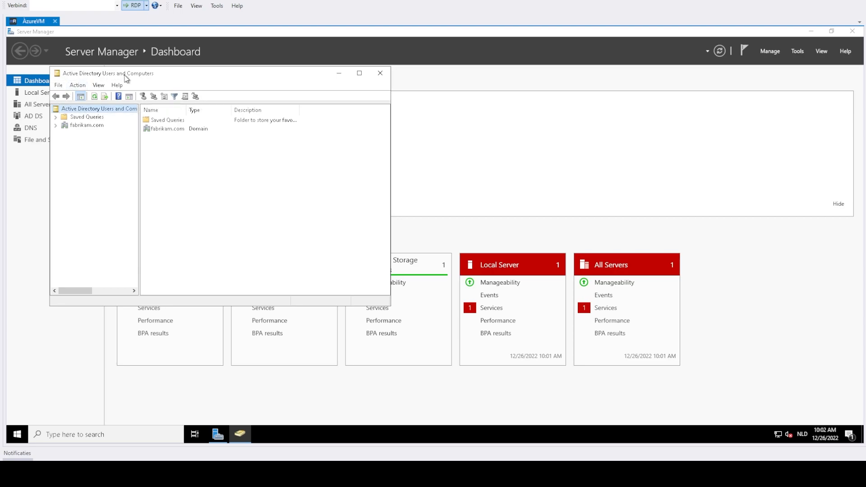
double_click(86, 126)
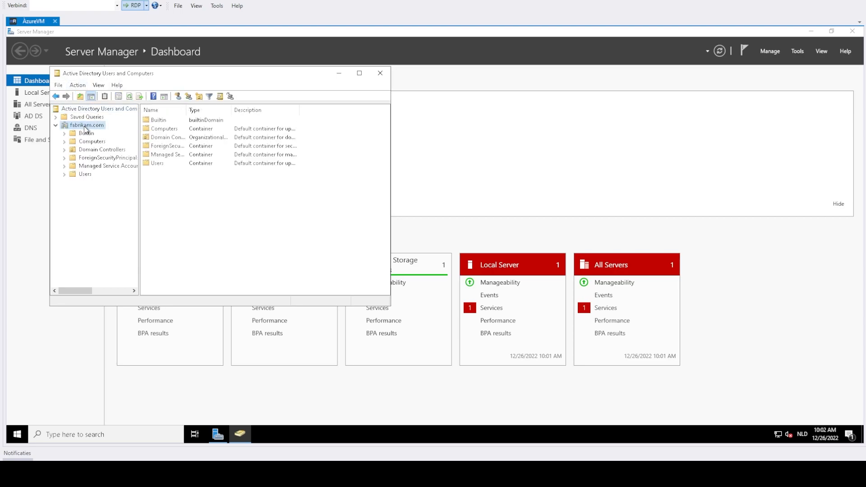
click(86, 151)
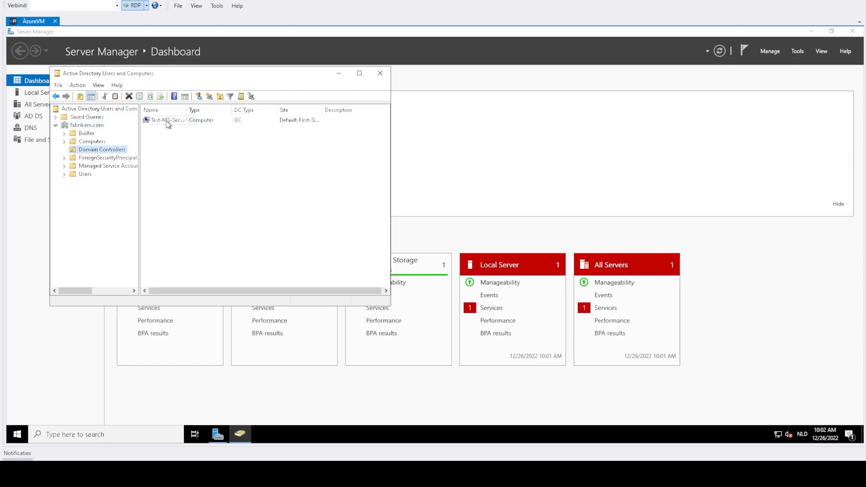
drag(186, 109, 207, 109)
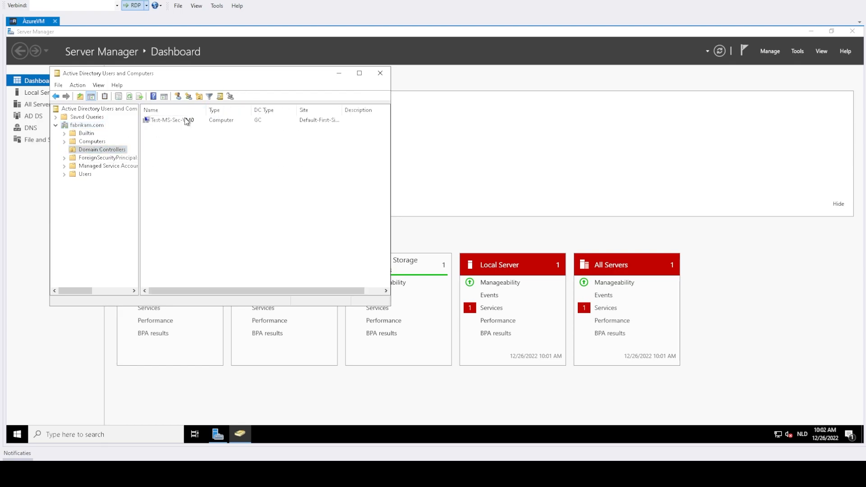
click(183, 121)
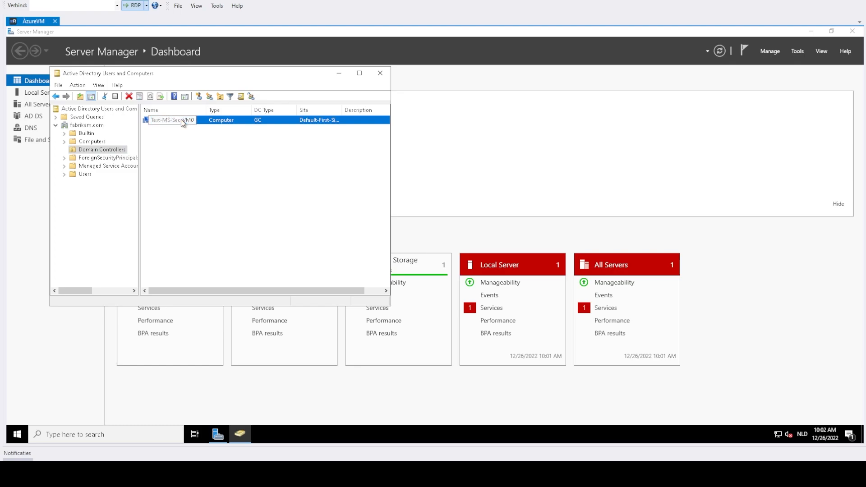